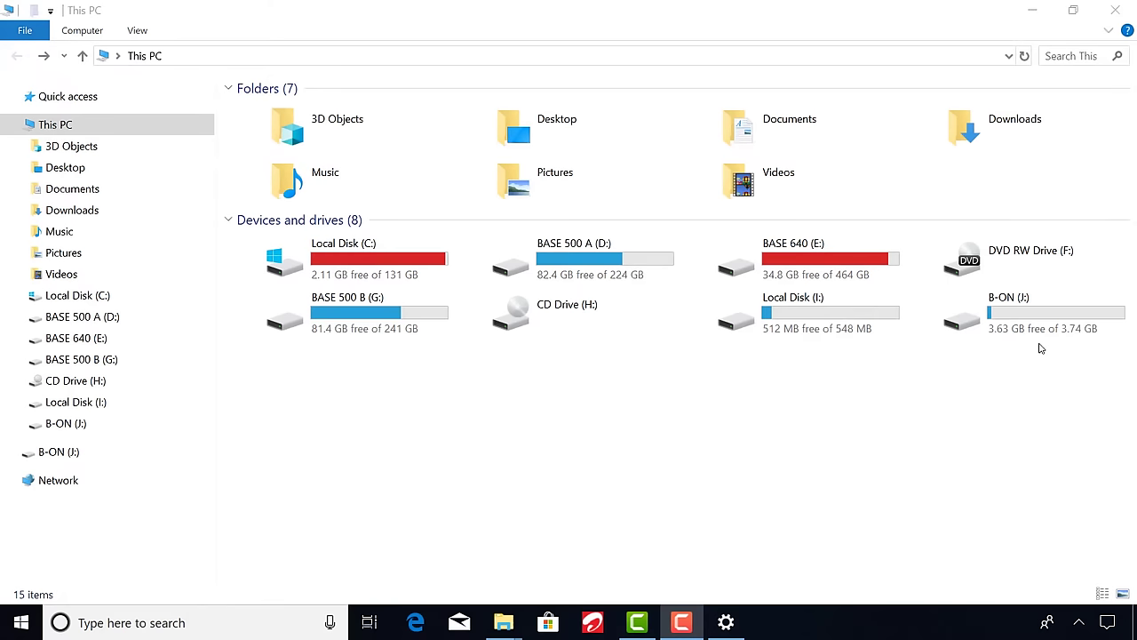
Step: Inspect the B-ON (J:) drive's files and properties before formatting
double_click(1028, 327)
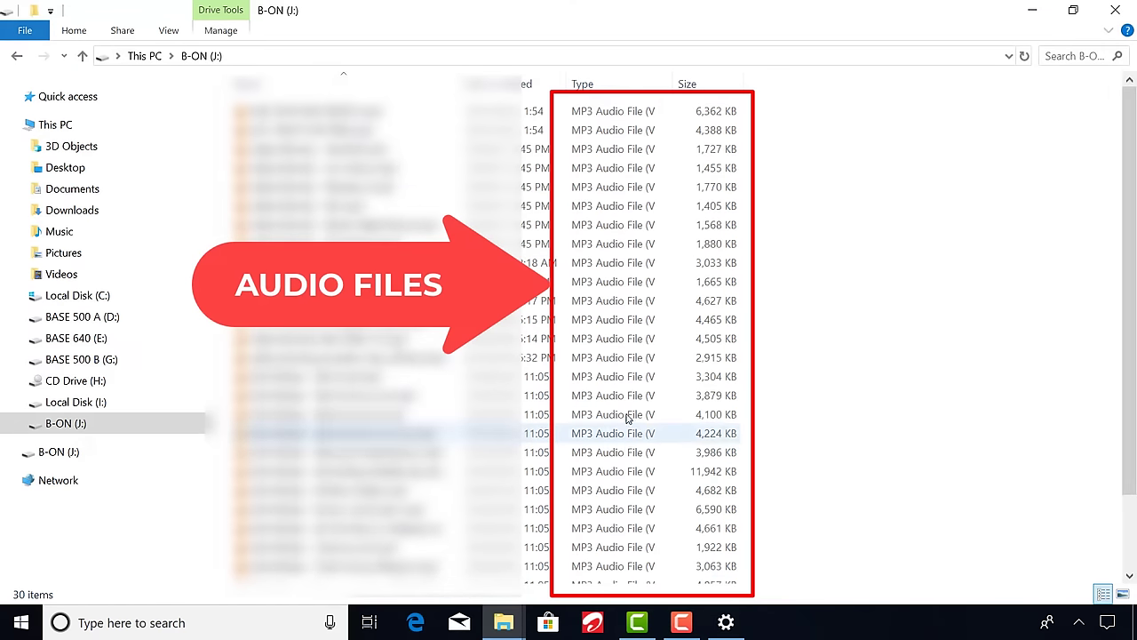
click(15, 57)
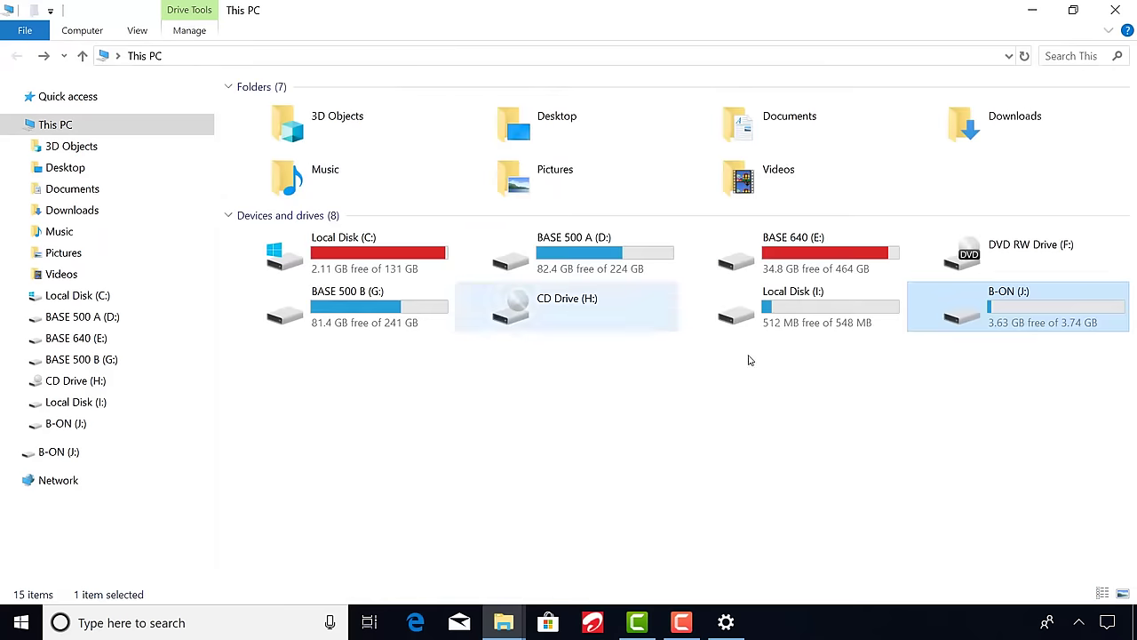
right_click(1031, 309)
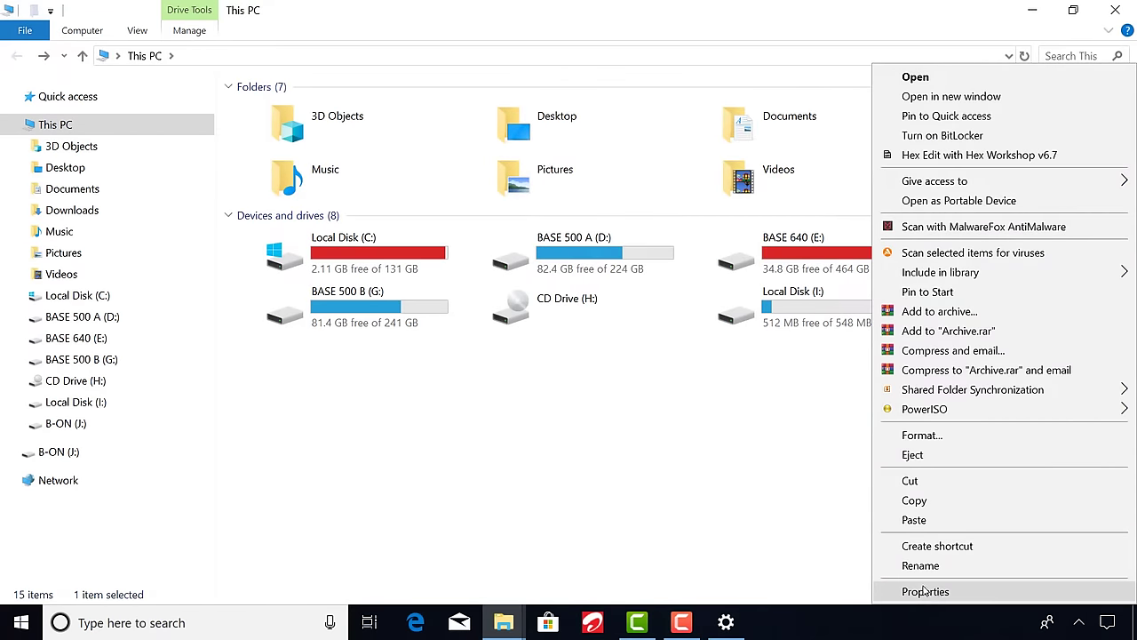
click(925, 592)
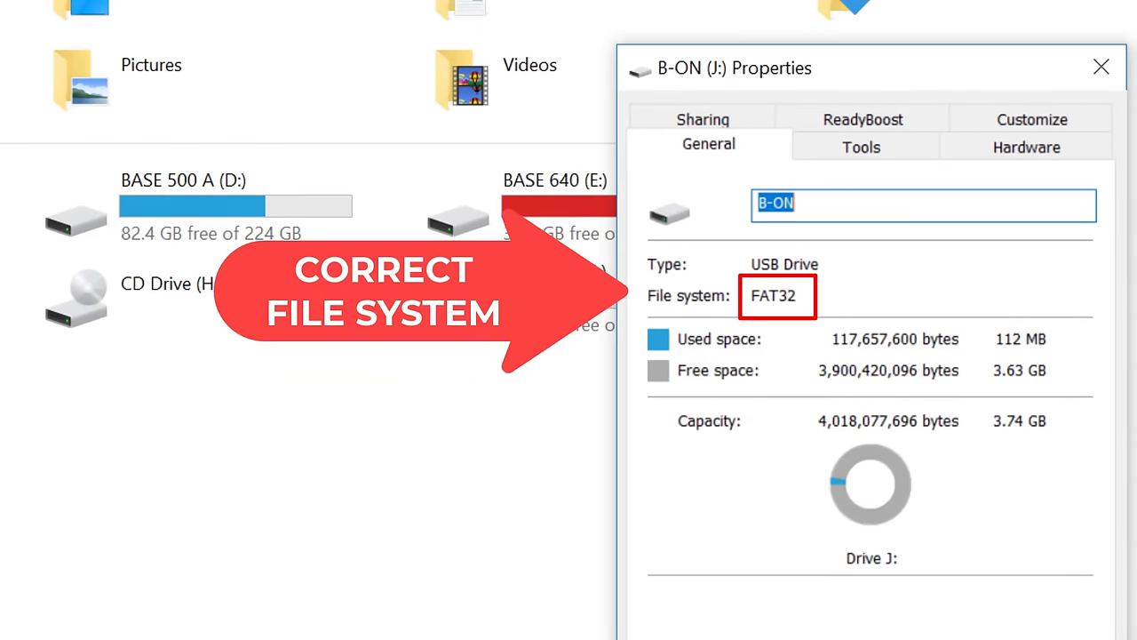
click(955, 591)
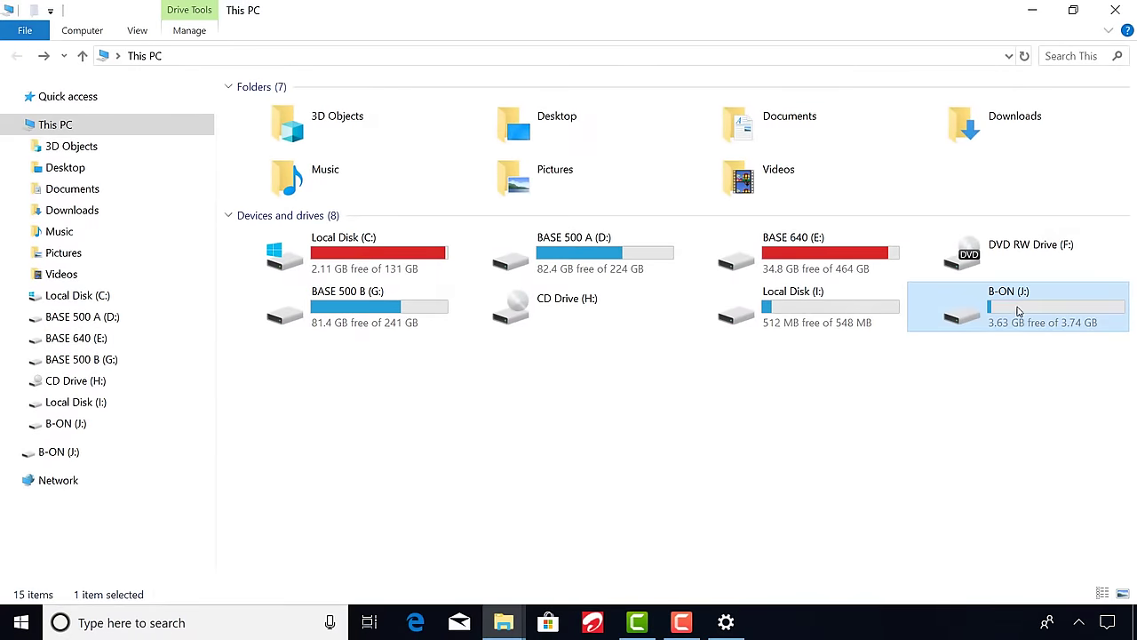
Step: Quick-format B-ON (J:) with the default FAT32 file system, accepting the data-erase warning
right_click(997, 309)
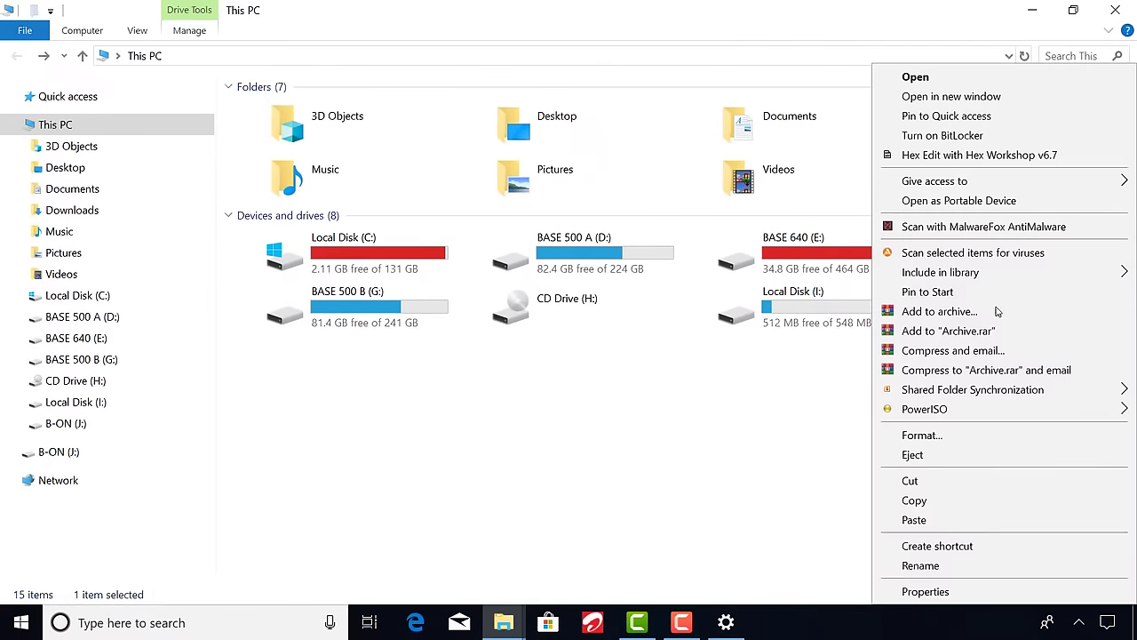
click(916, 435)
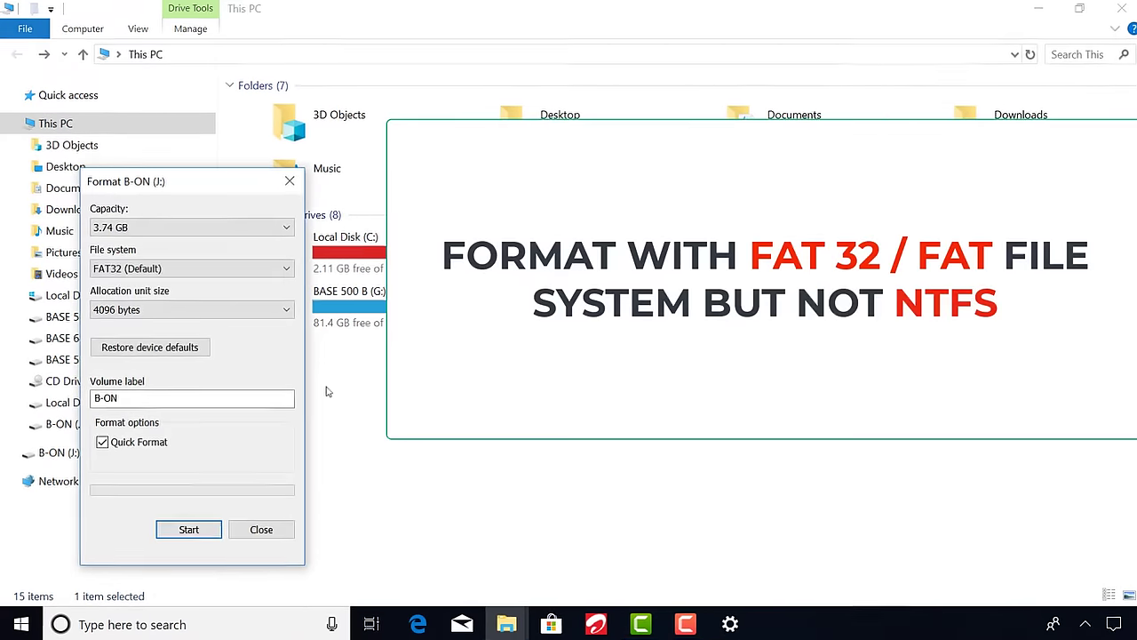
click(204, 255)
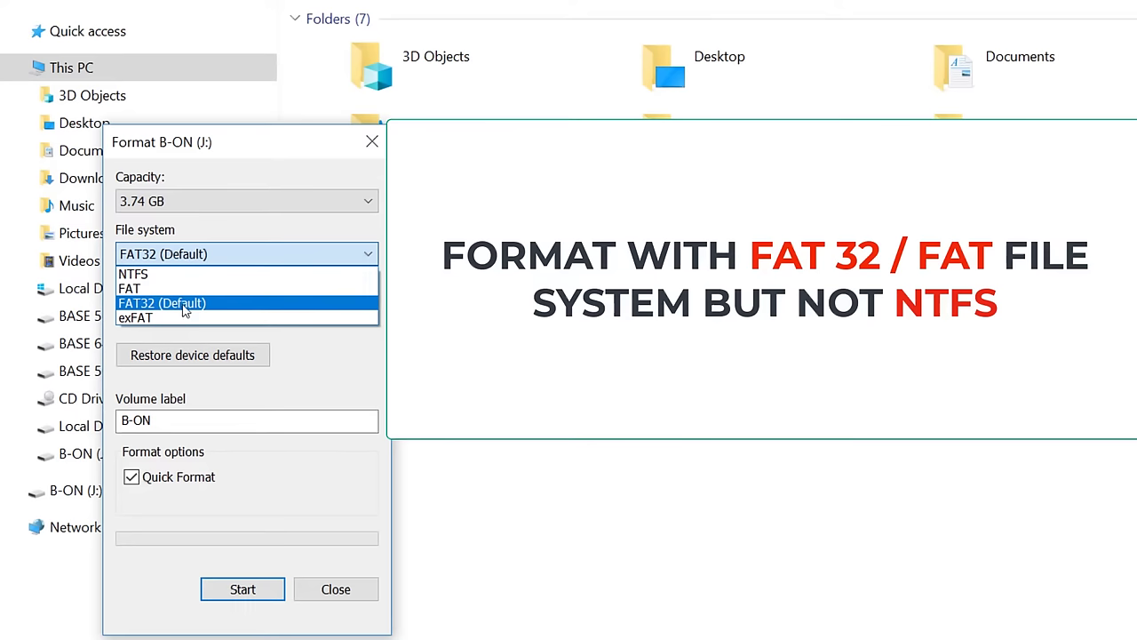
click(184, 305)
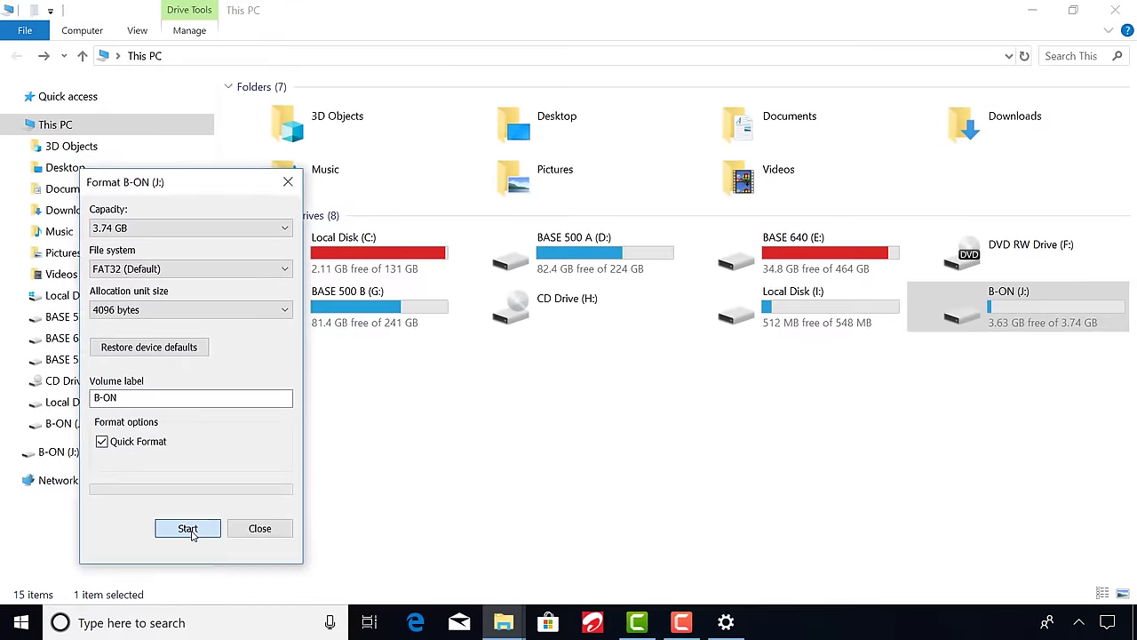
click(188, 529)
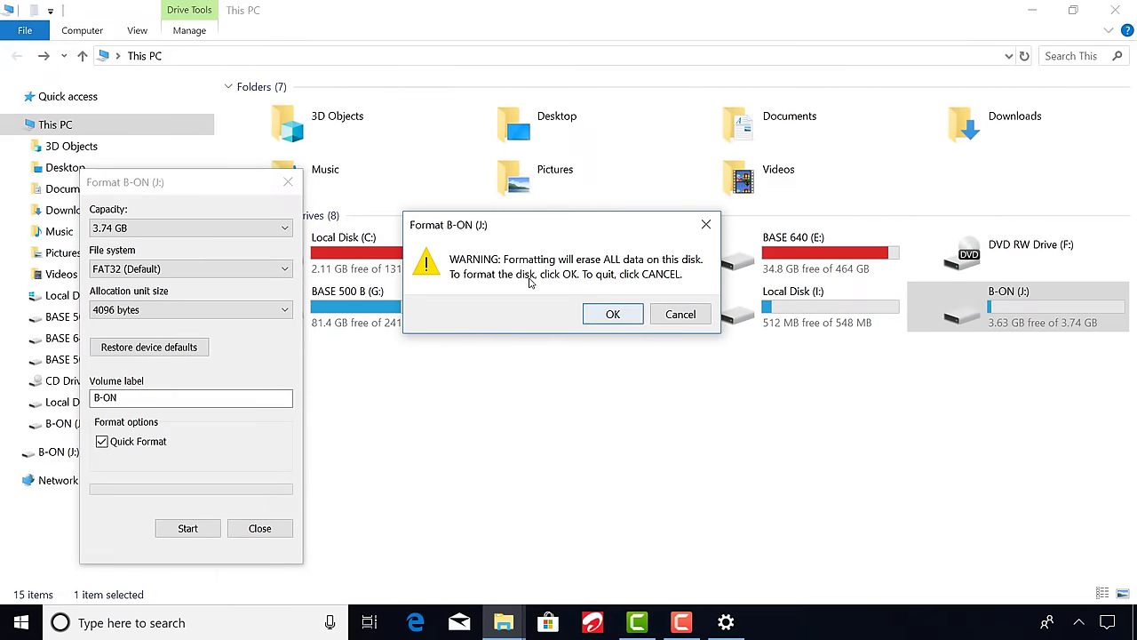
click(612, 313)
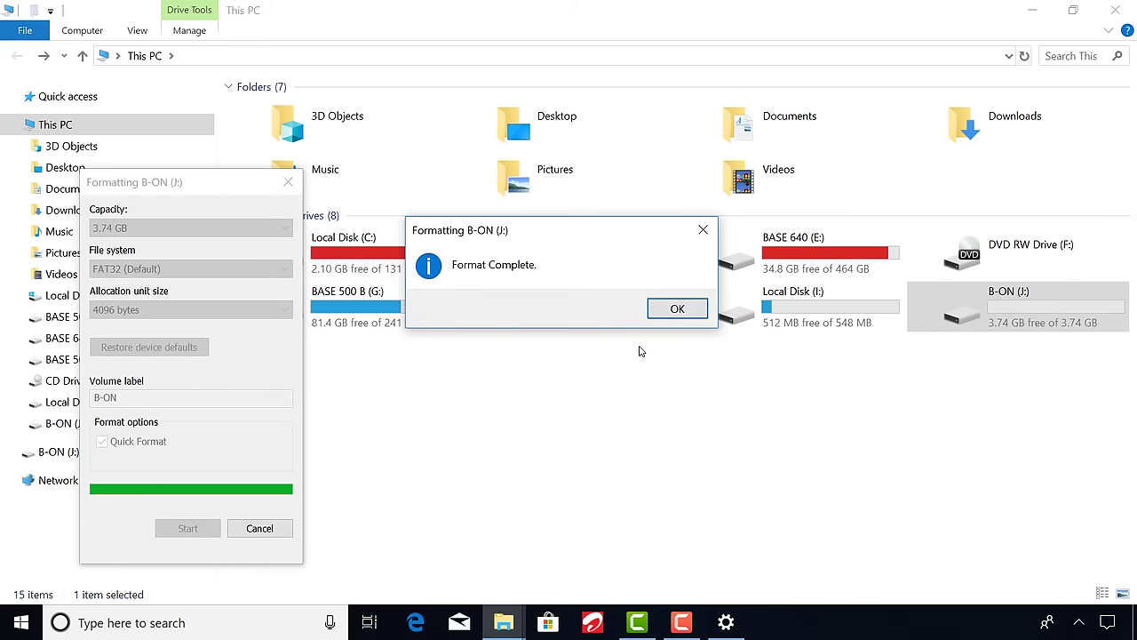
click(673, 308)
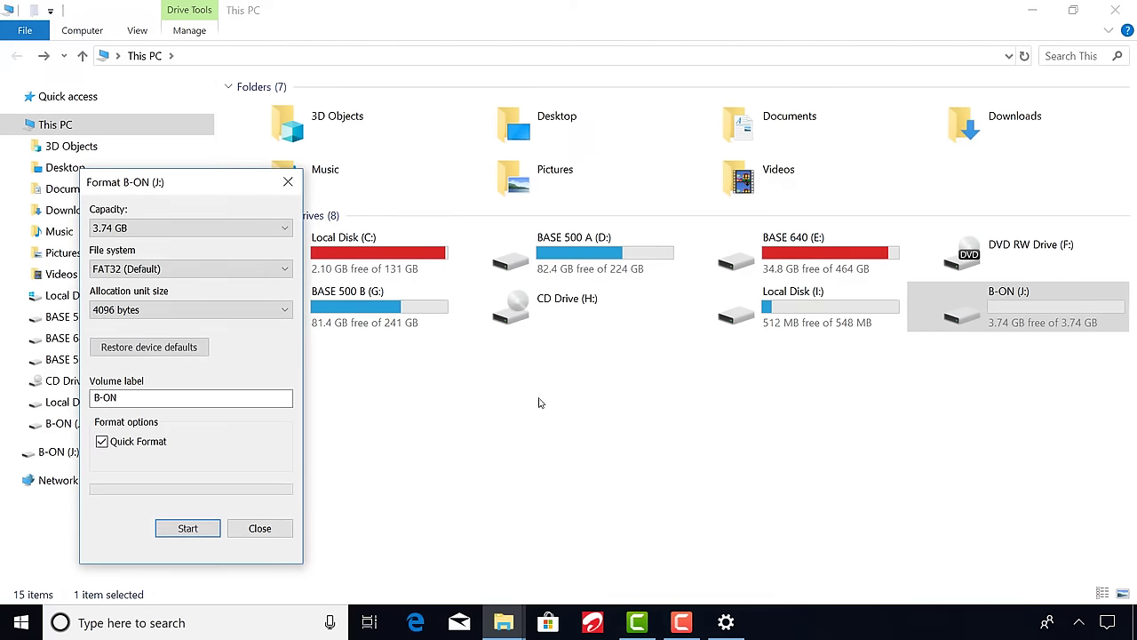
click(276, 528)
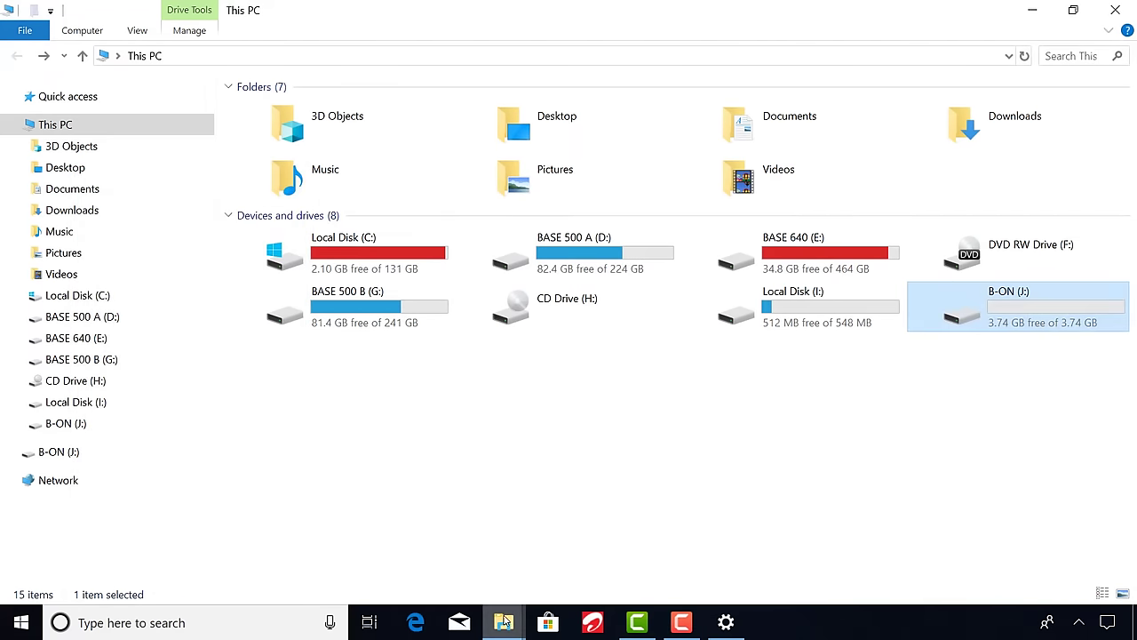
Step: Copy all four MP3 files from the audio folder
mouse_move(504, 622)
click(450, 560)
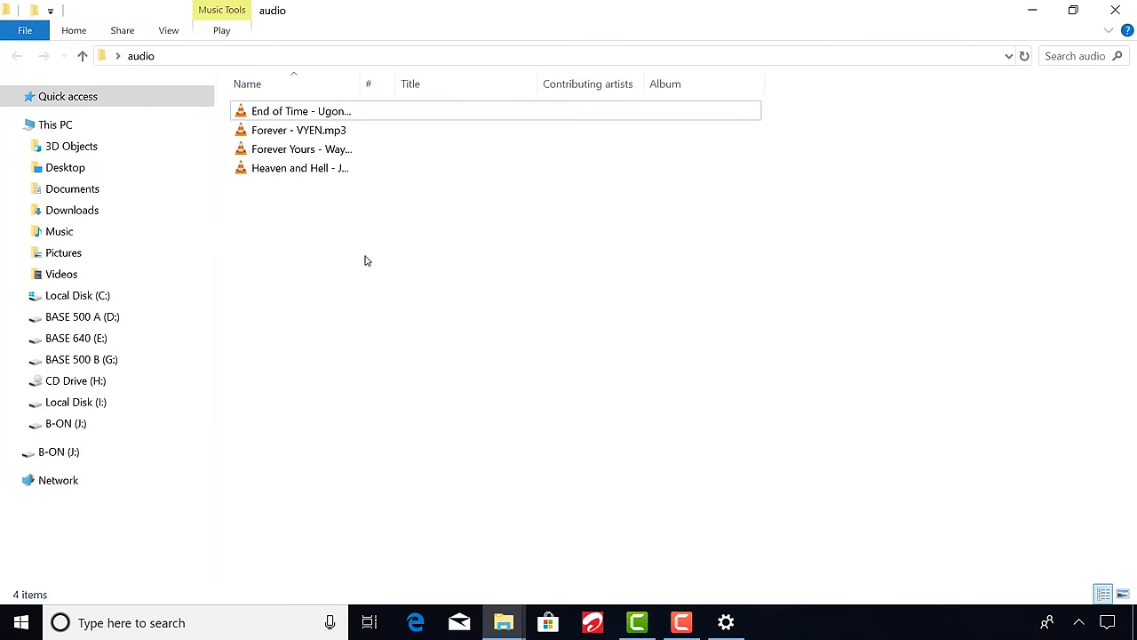
drag(359, 244, 300, 107)
right_click(300, 103)
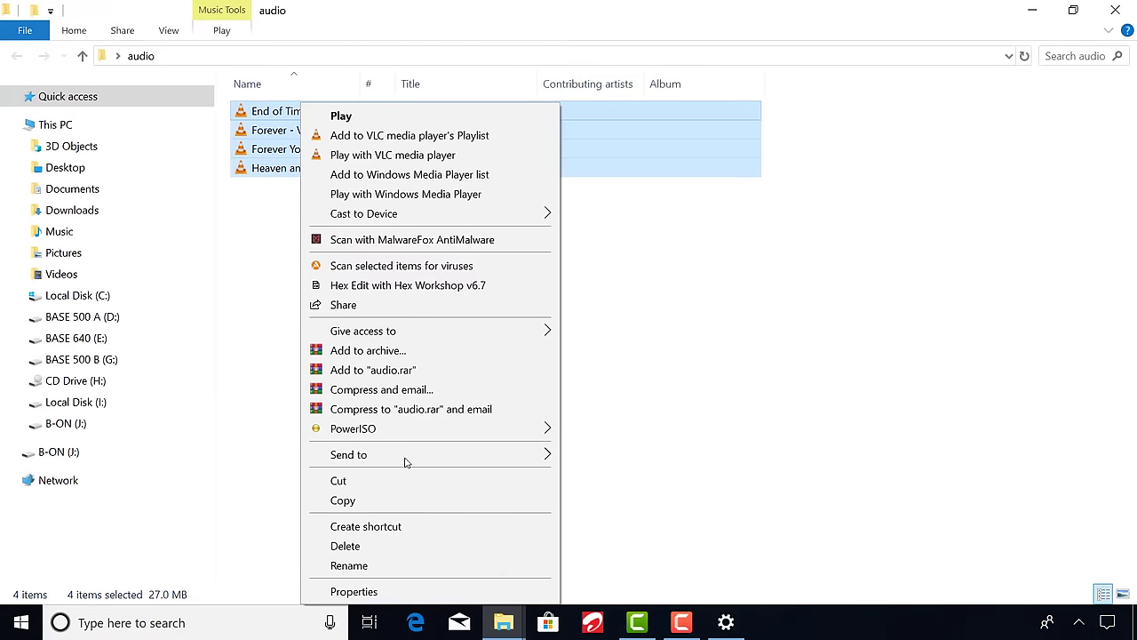
click(398, 502)
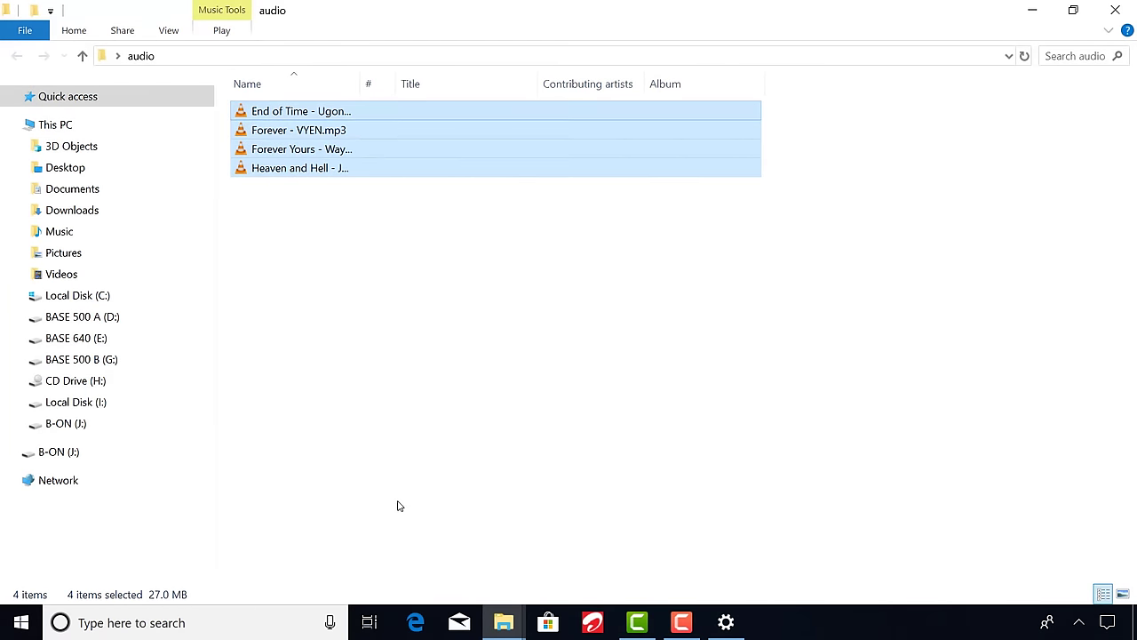
Step: Paste the four MP3 files into the empty B-ON (J:) drive
click(504, 622)
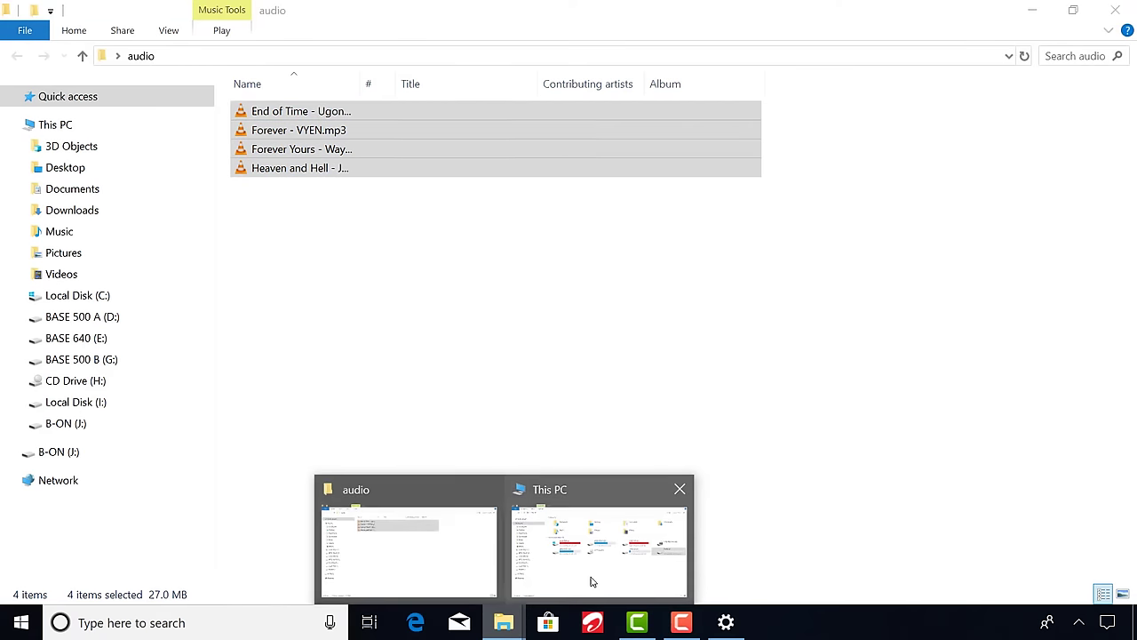
click(594, 573)
double_click(997, 317)
right_click(586, 295)
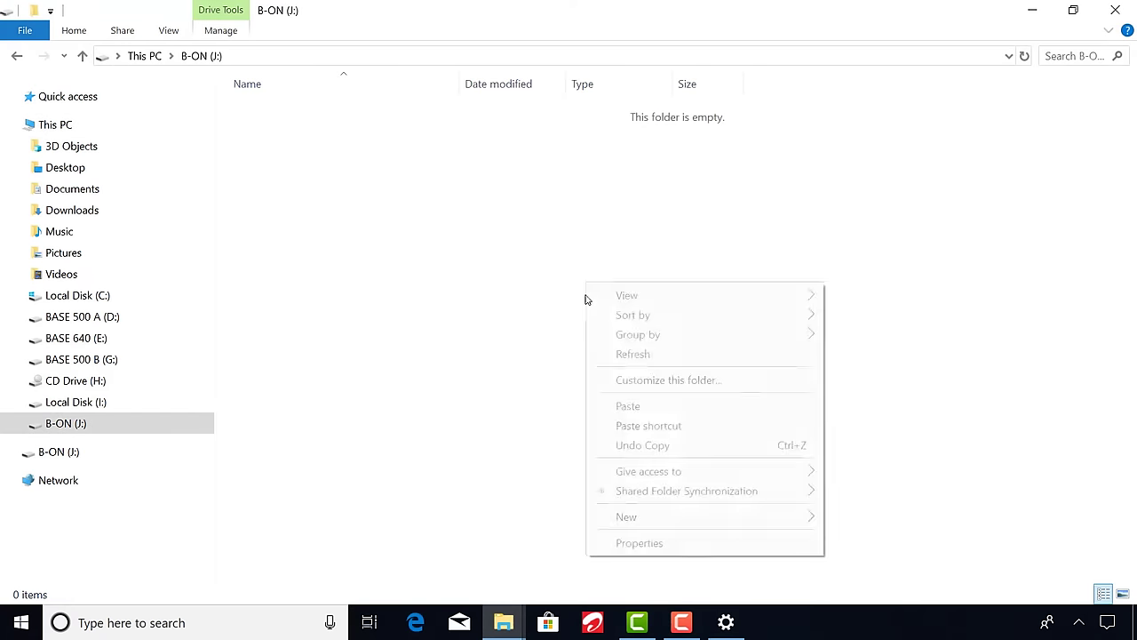
click(628, 405)
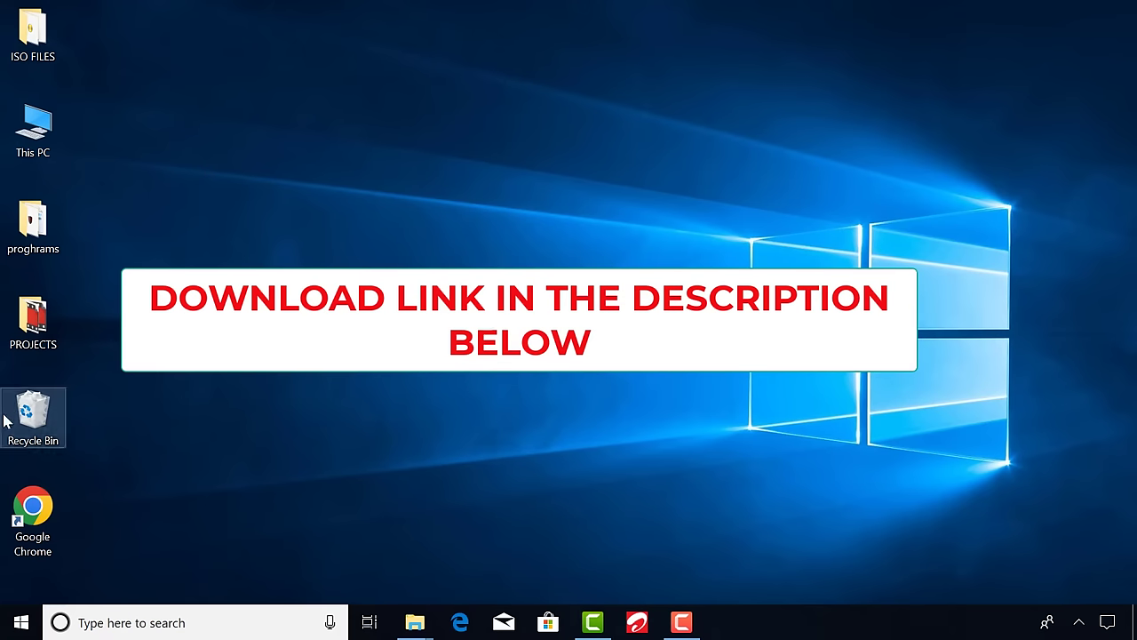
Step: Launch Chrome and search Google for RUFUS
double_click(50, 518)
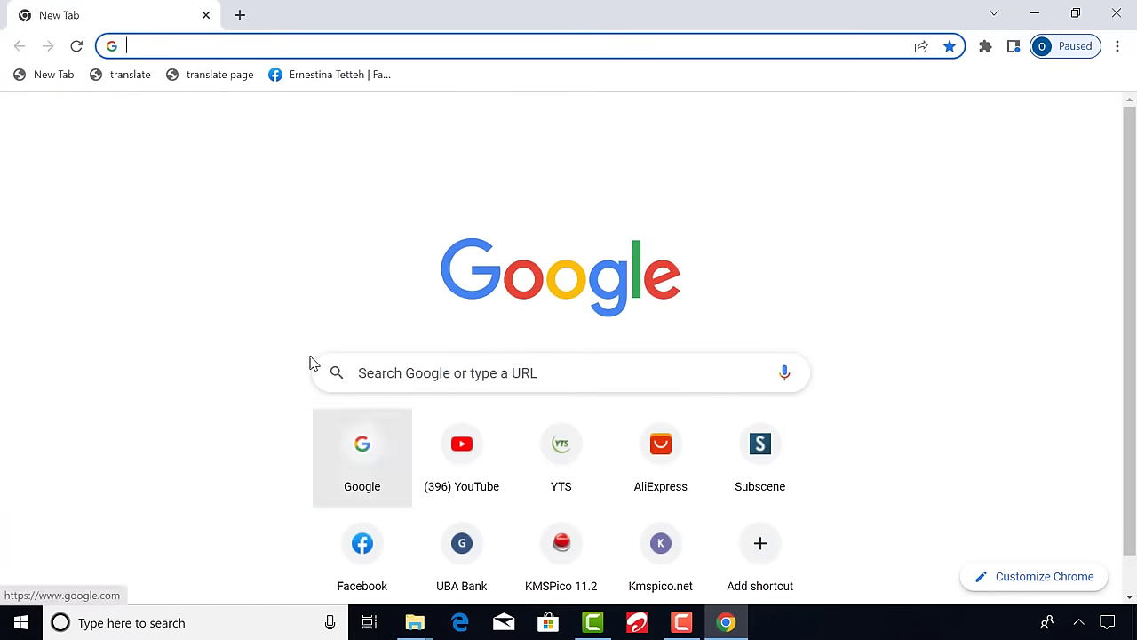
click(267, 48)
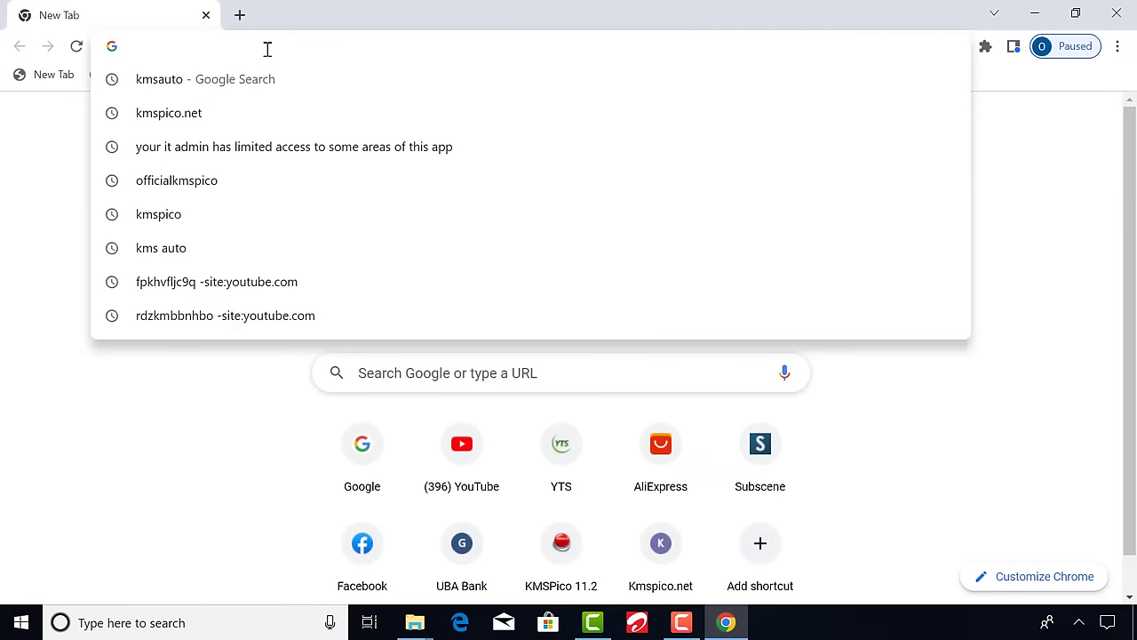
text(G)
key(Return)
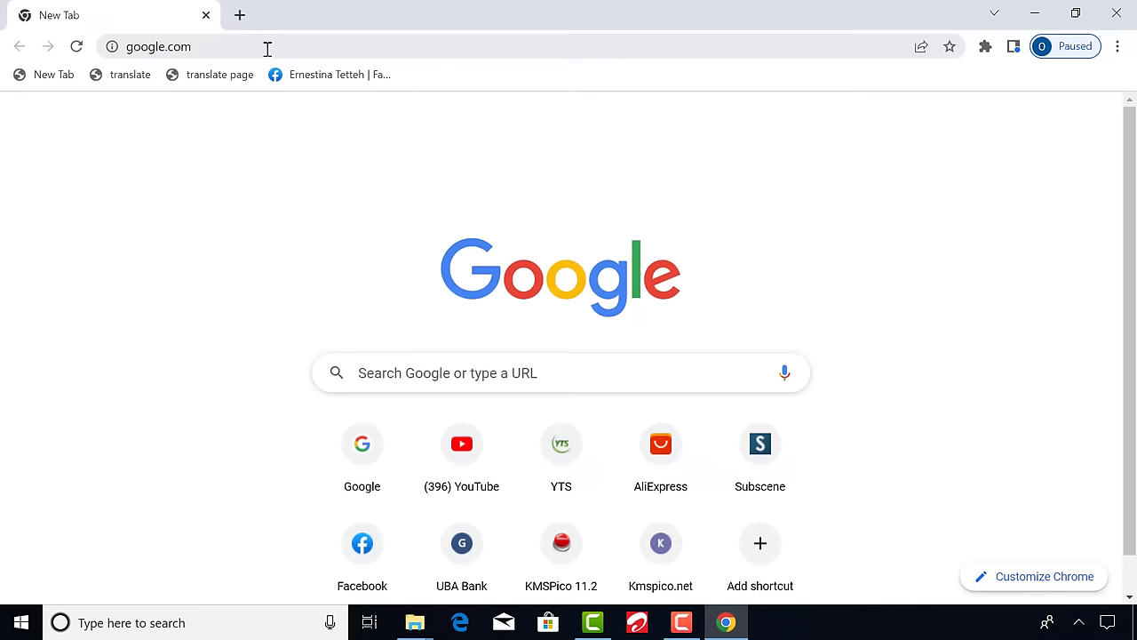
click(383, 319)
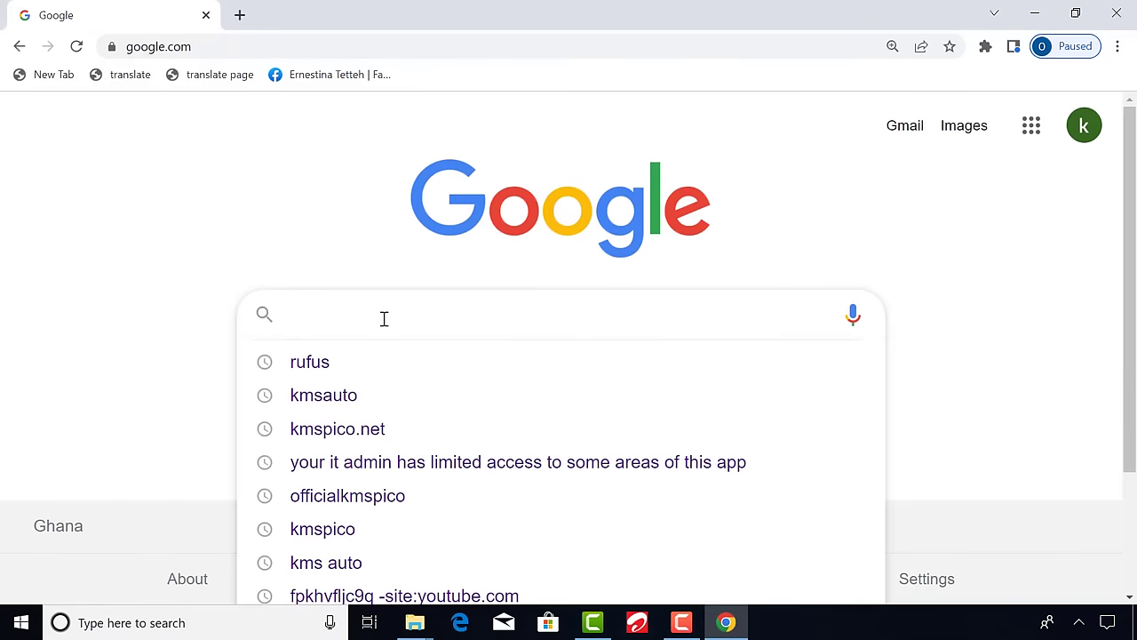
text(RUF)
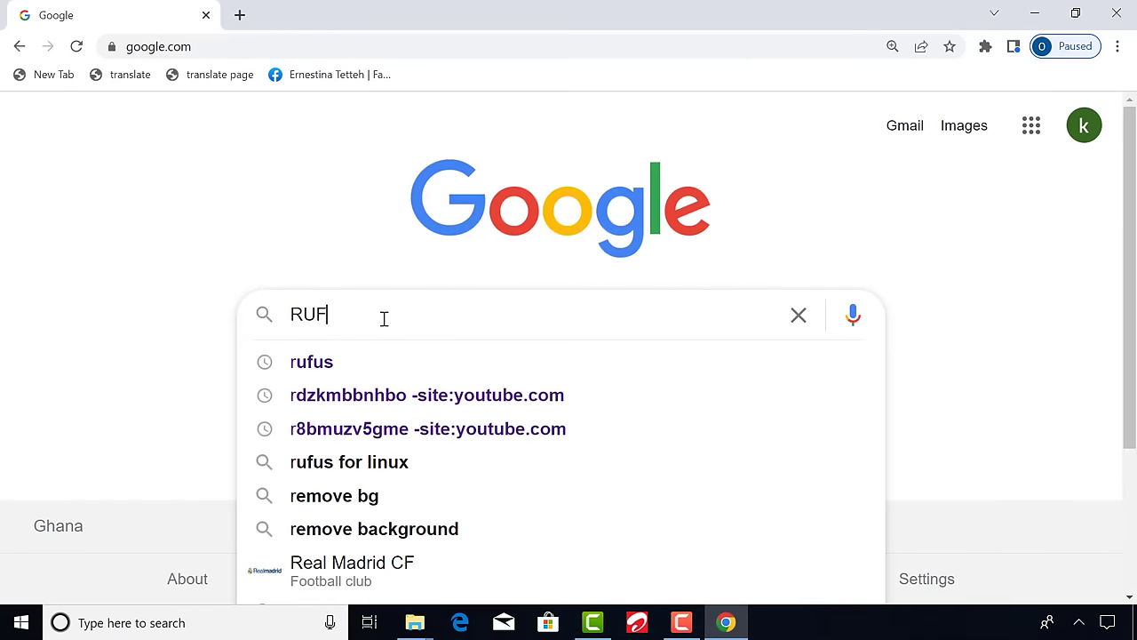
text(US)
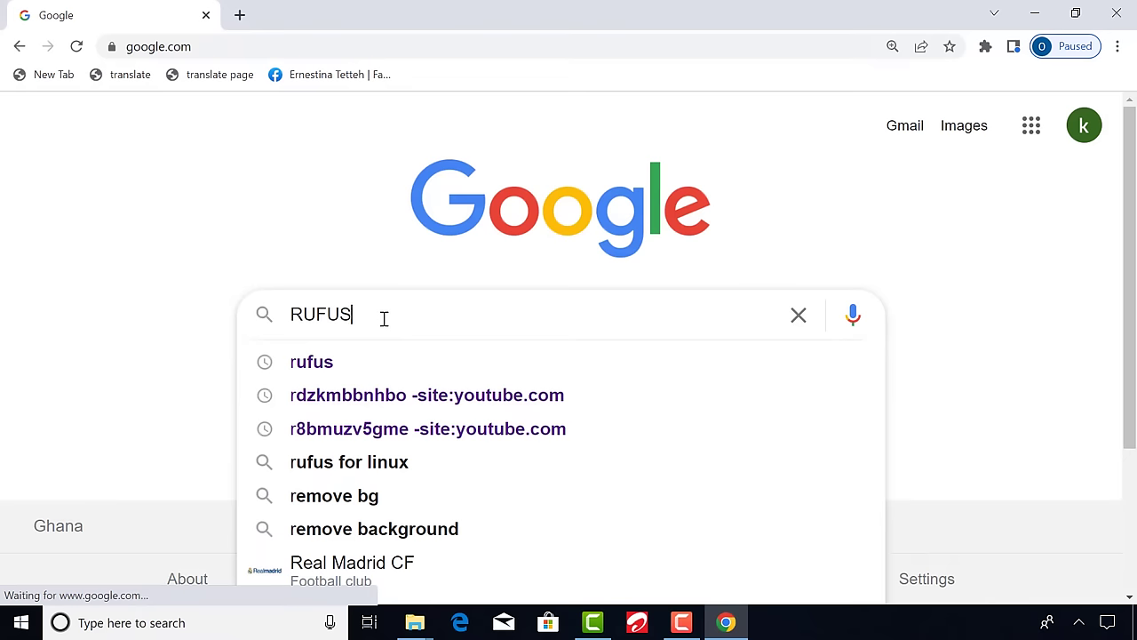
key(Return)
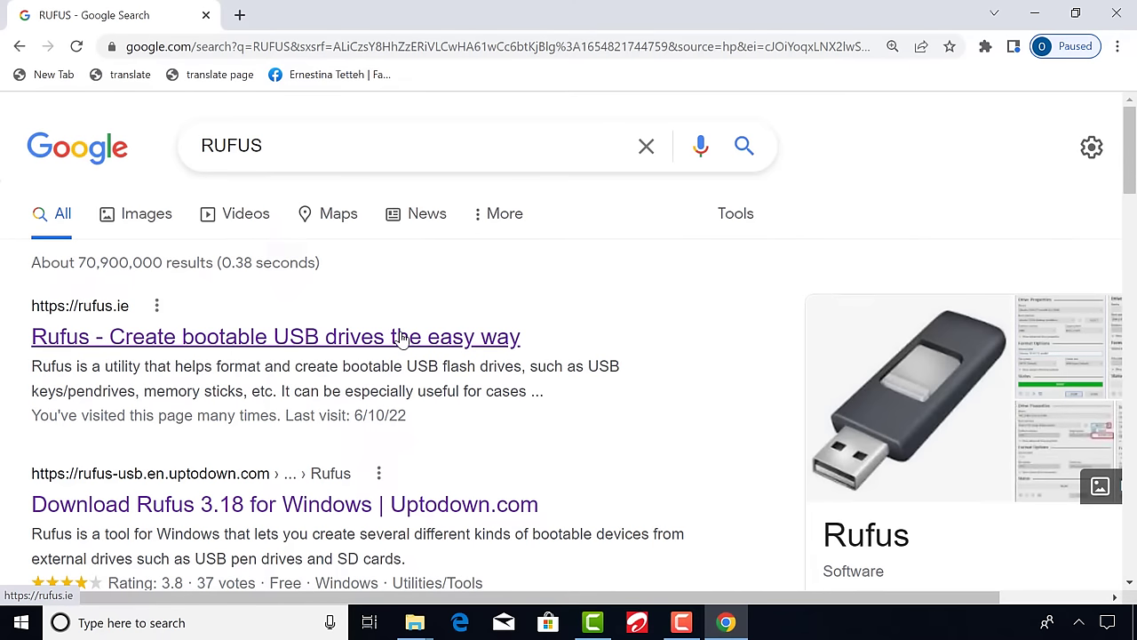
Step: Visit rufus.ie's Download section and run the downloaded rufus-3.18 (1).exe
click(318, 337)
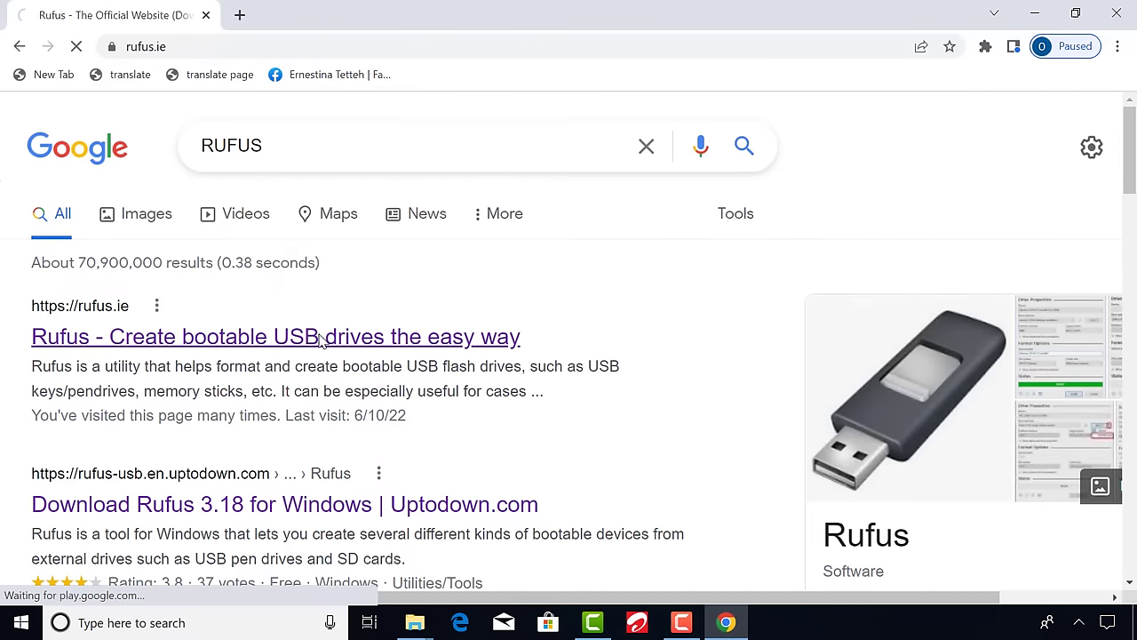
scroll(320, 338, down, 2)
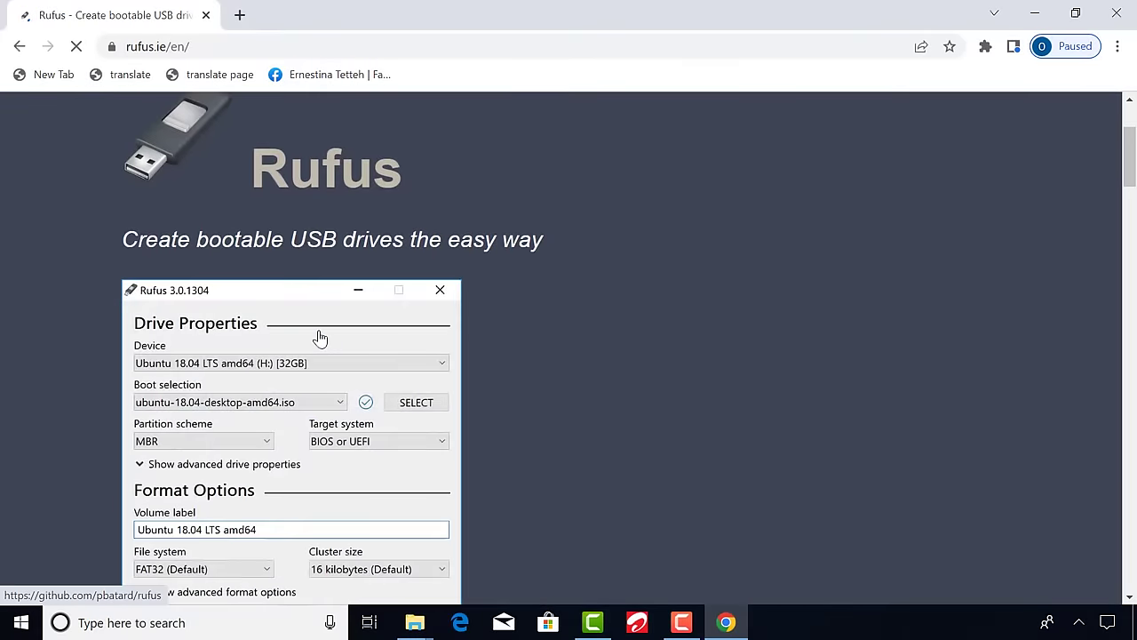
scroll(320, 338, down, 2)
scroll(320, 338, down, 2)
scroll(320, 338, down, 3)
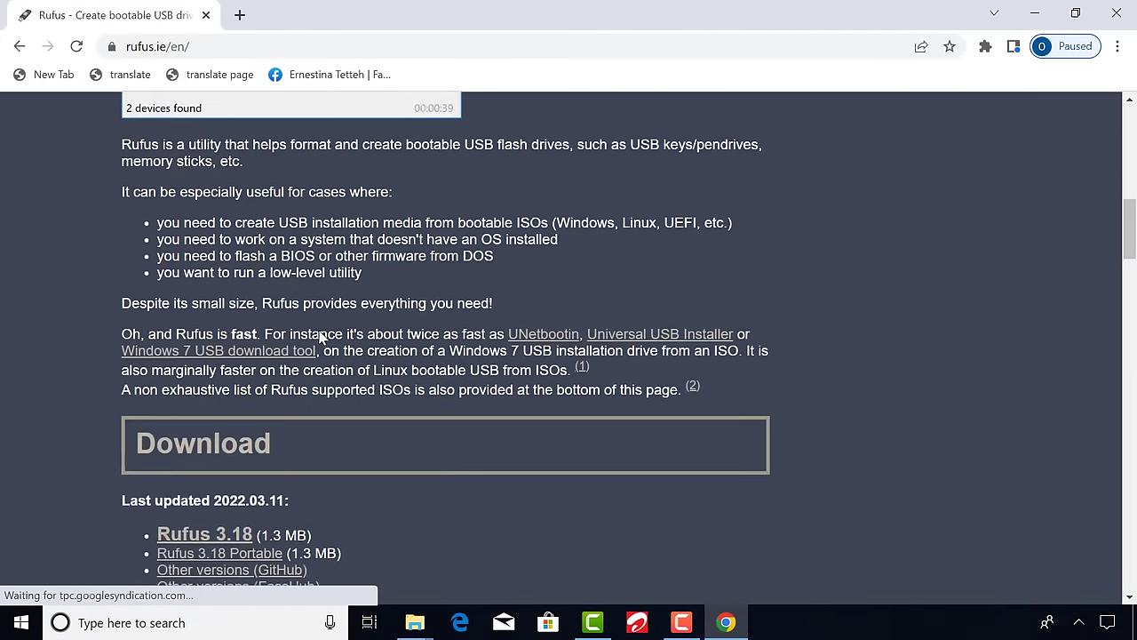
scroll(320, 336, down, 2)
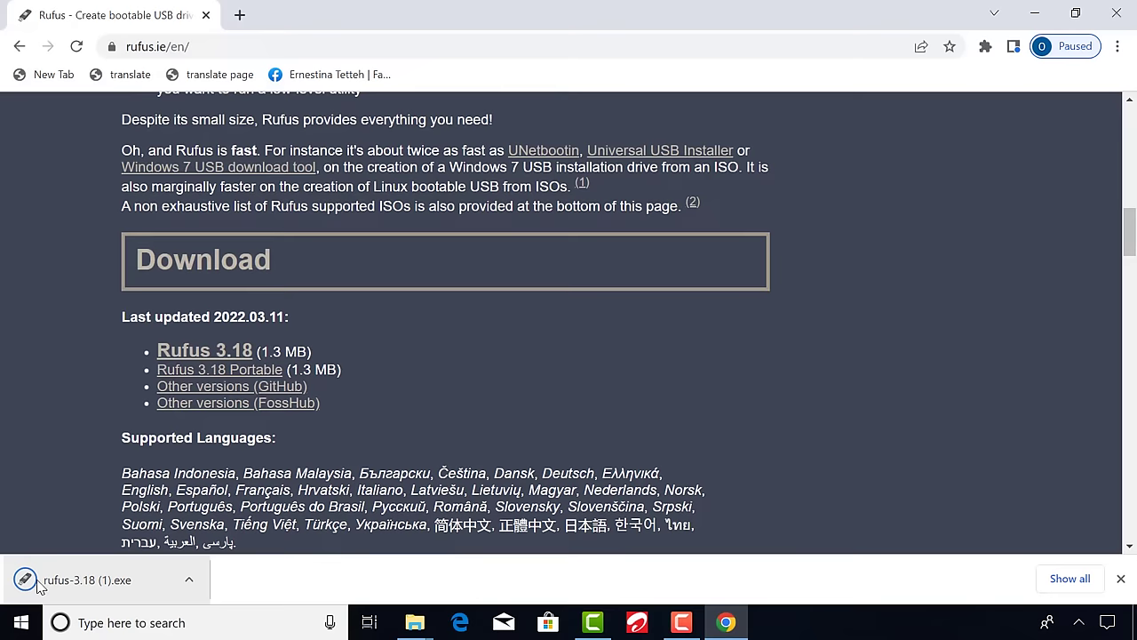
click(97, 582)
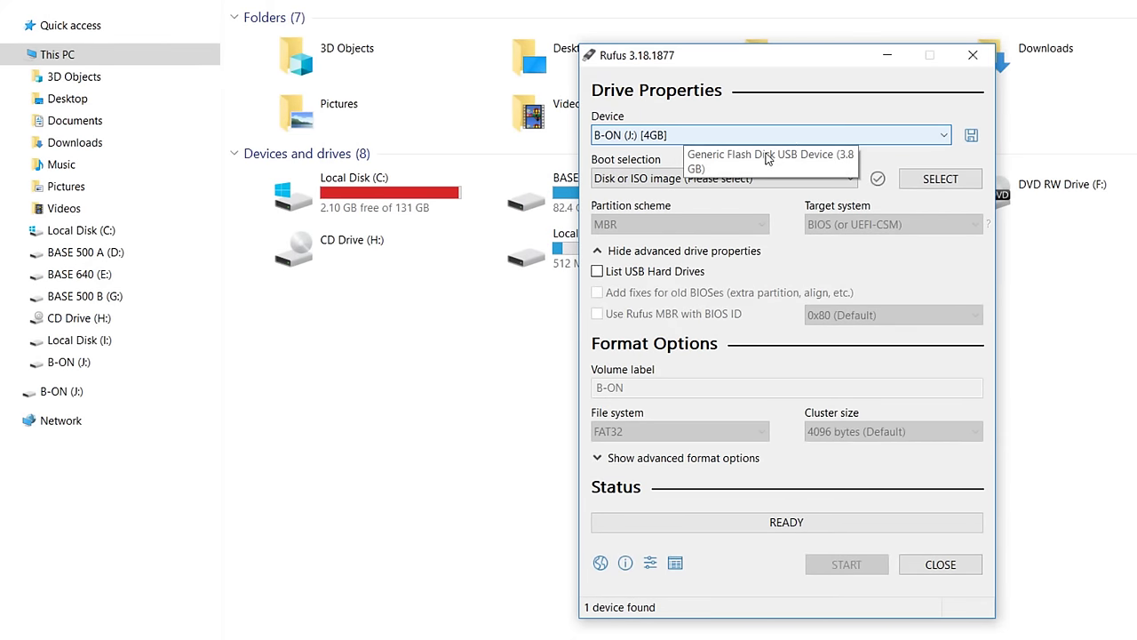
Step: Format B-ON (J:) in Rufus with FreeDOS boot selection and FAT32, confirming the data-destruction warning
click(852, 182)
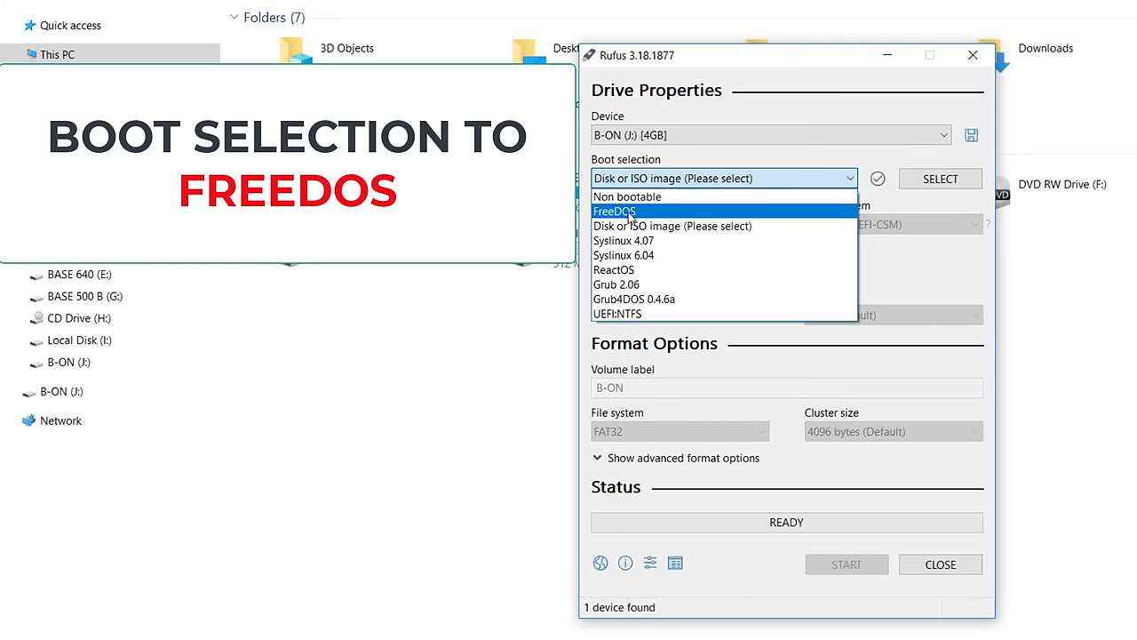
click(637, 214)
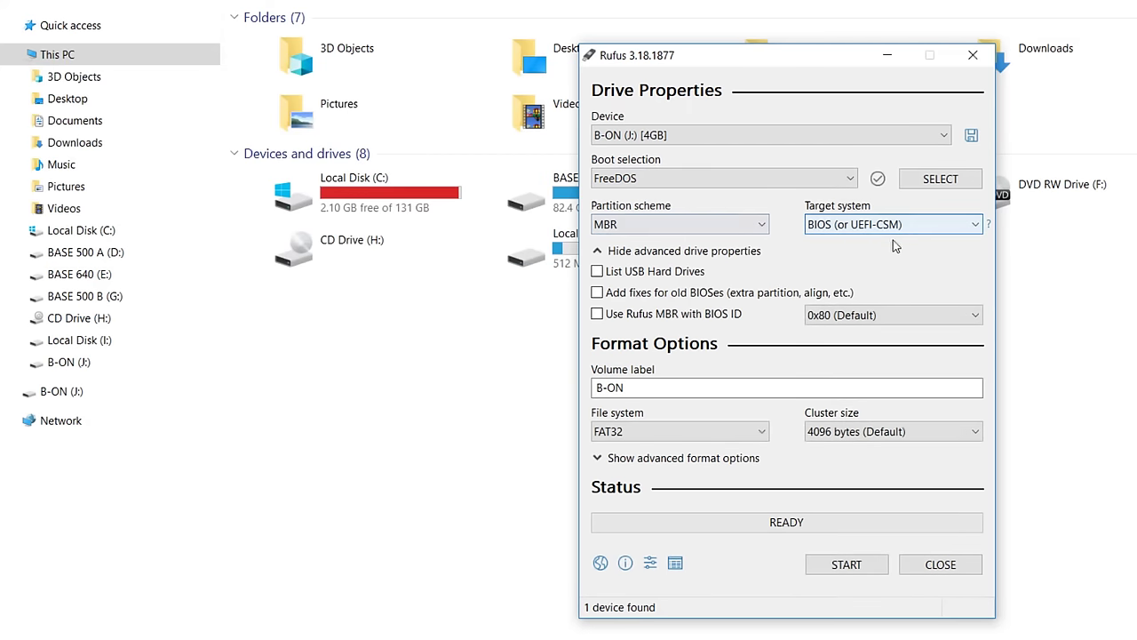
click(841, 566)
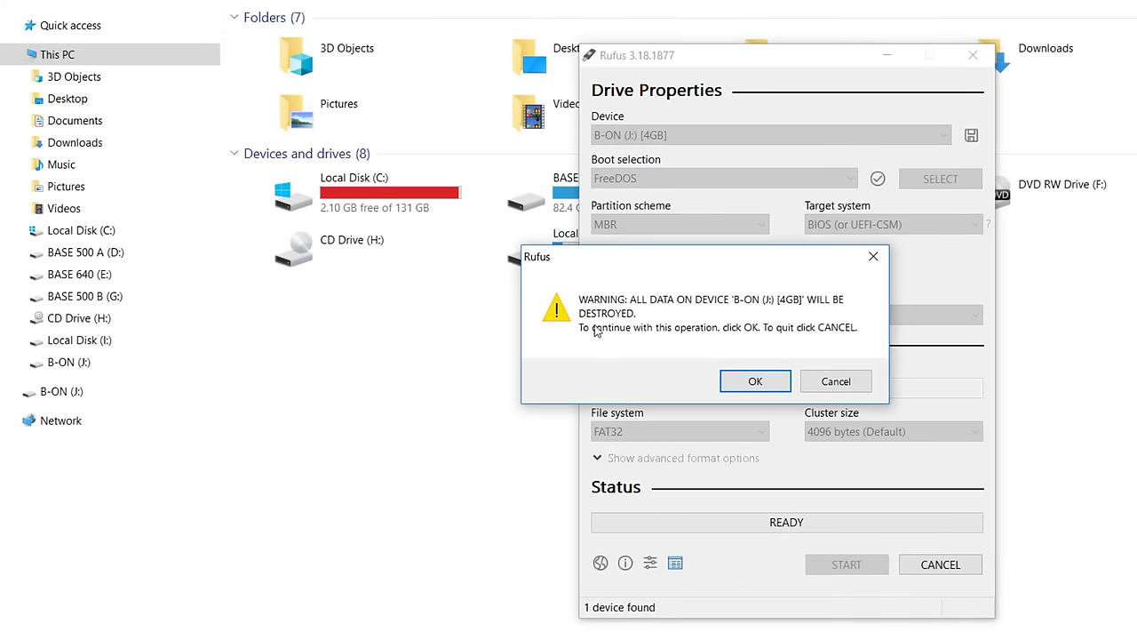
click(754, 382)
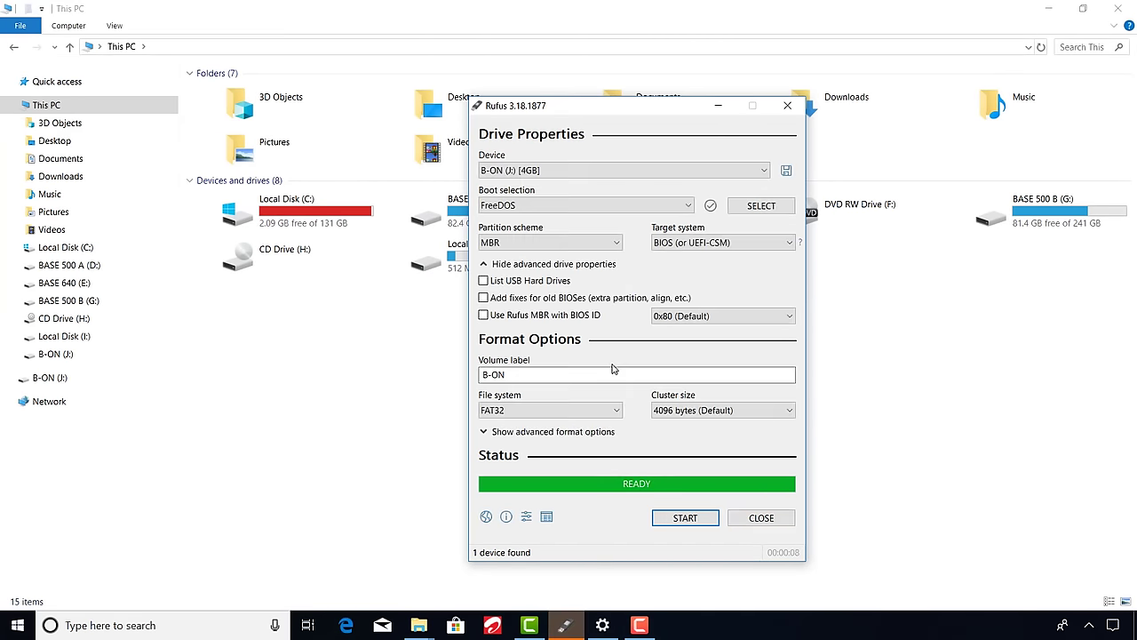
Step: Close Rufus and copy the four MP3 files from the audio folder
click(766, 517)
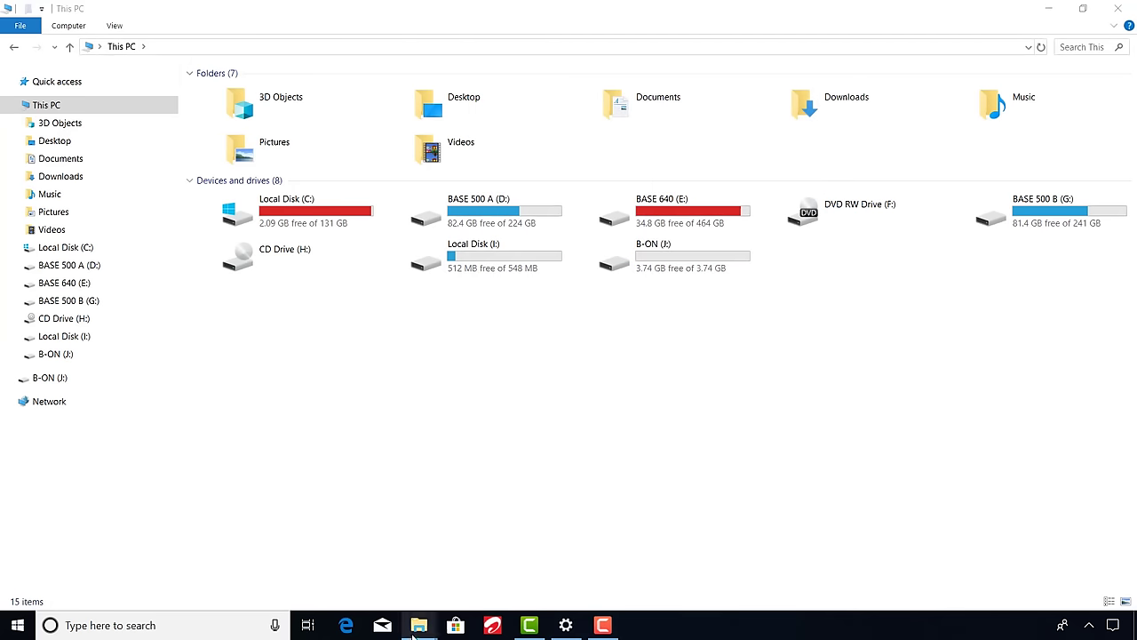
mouse_move(419, 625)
click(522, 585)
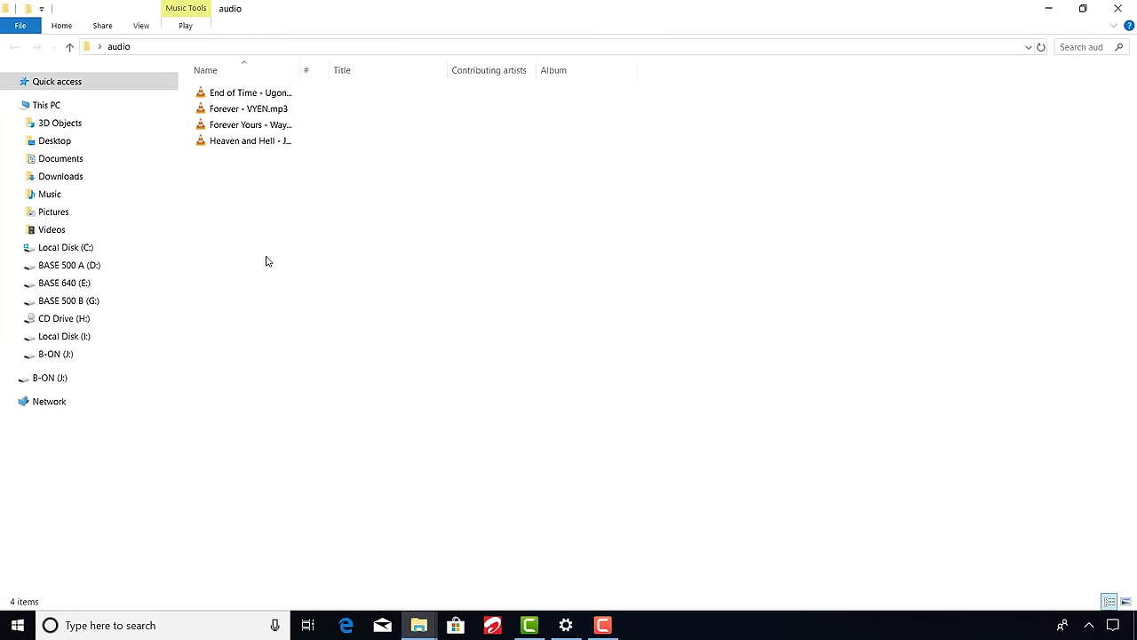
drag(264, 249, 235, 90)
right_click(237, 92)
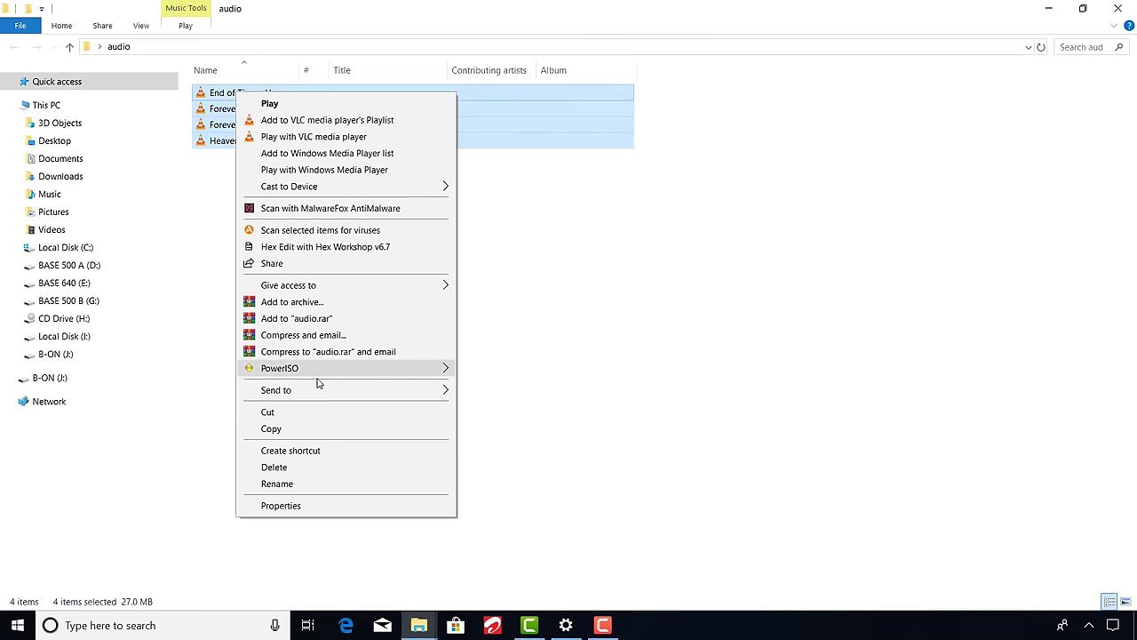
click(307, 429)
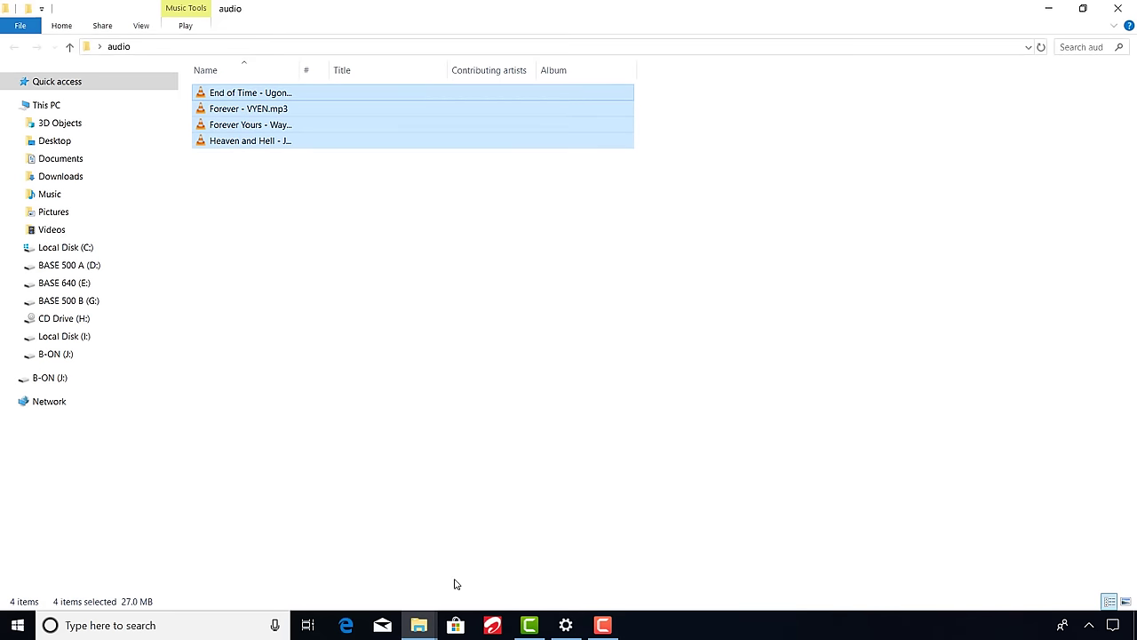
Step: Paste the MP3 files into B-ON (J:) alongside the LOCALE and autorun files
click(425, 627)
click(366, 572)
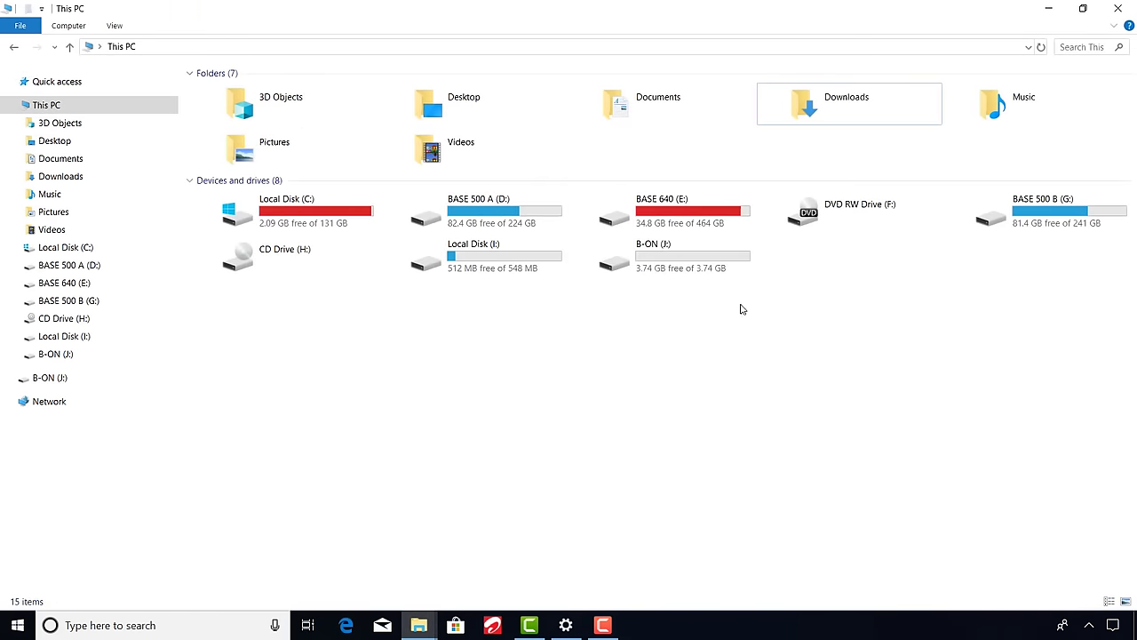
double_click(656, 265)
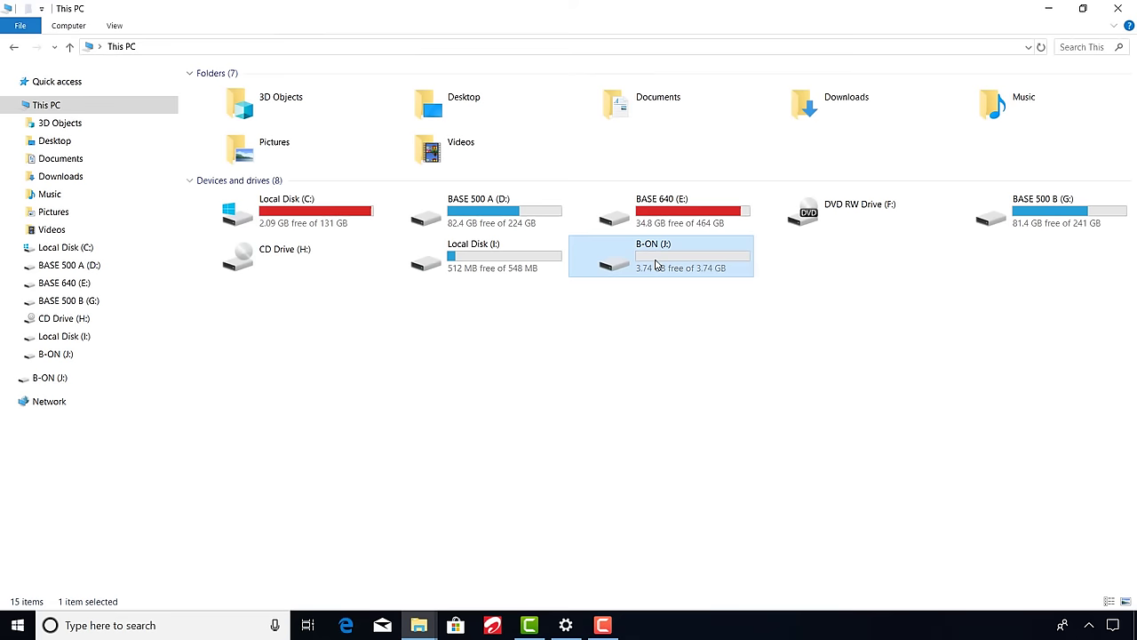
right_click(382, 273)
click(429, 372)
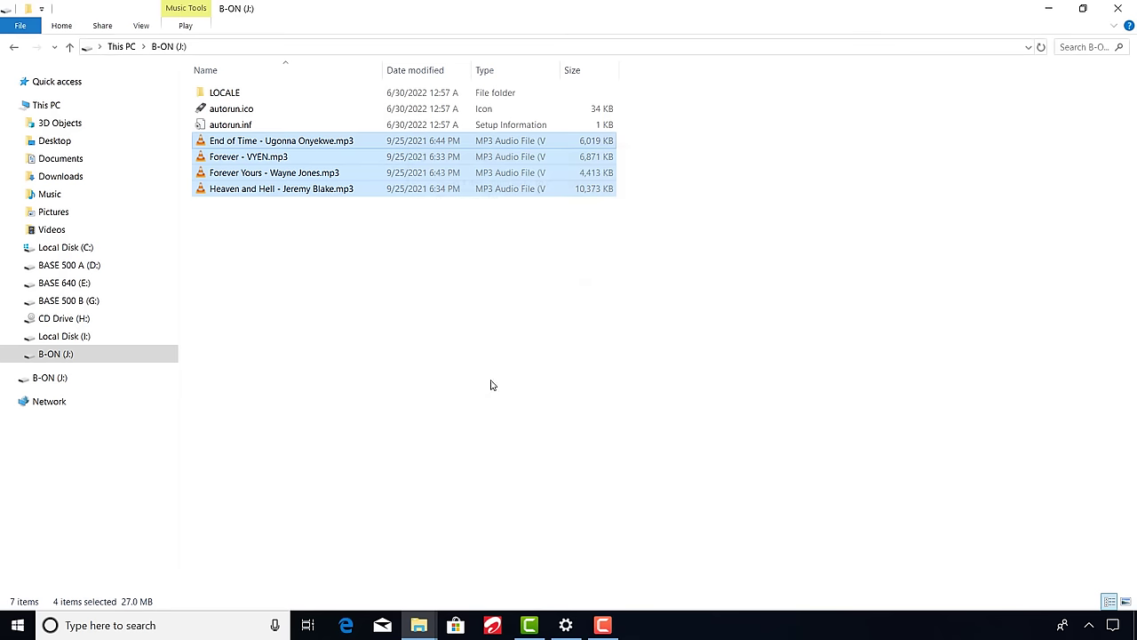
click(567, 393)
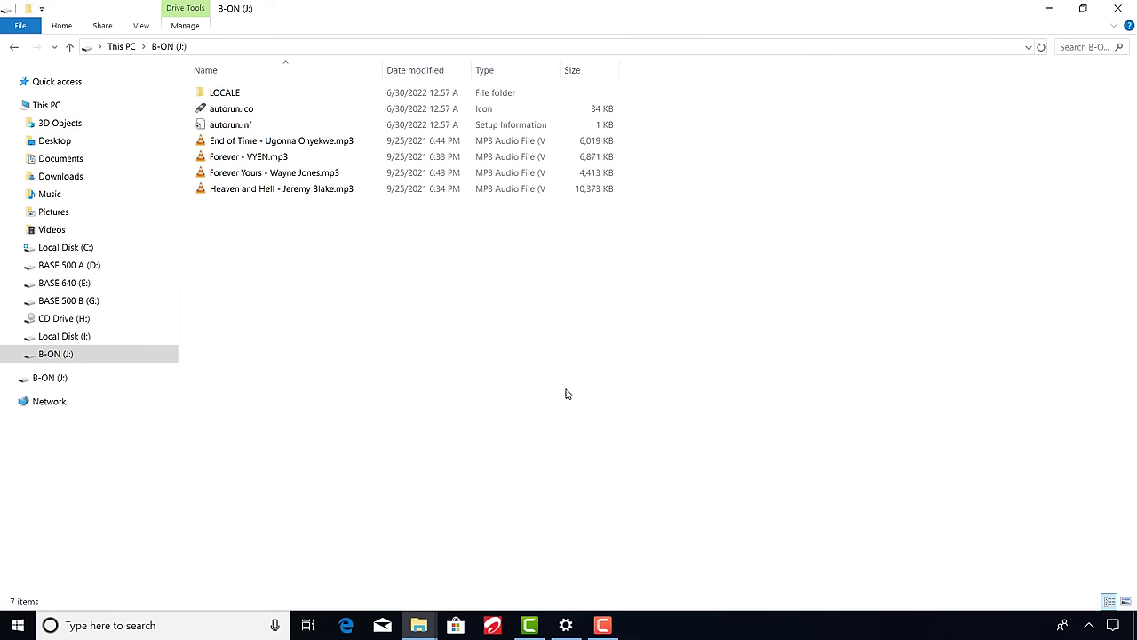